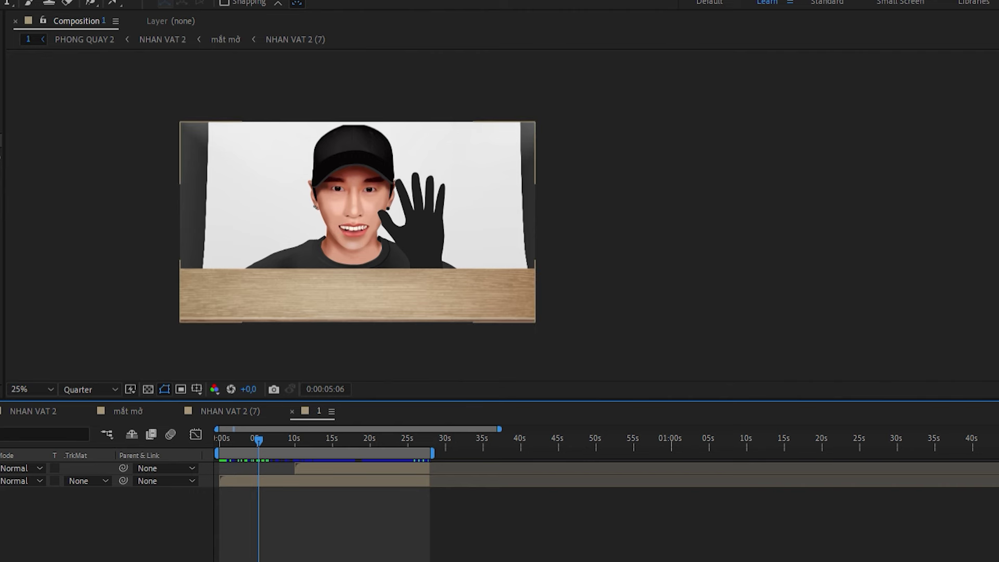
Open the PHONG QUAY 2 composition, add the kitchen image behind the character, enlarge it to fill the frame and shift it down
double_click(11, 481)
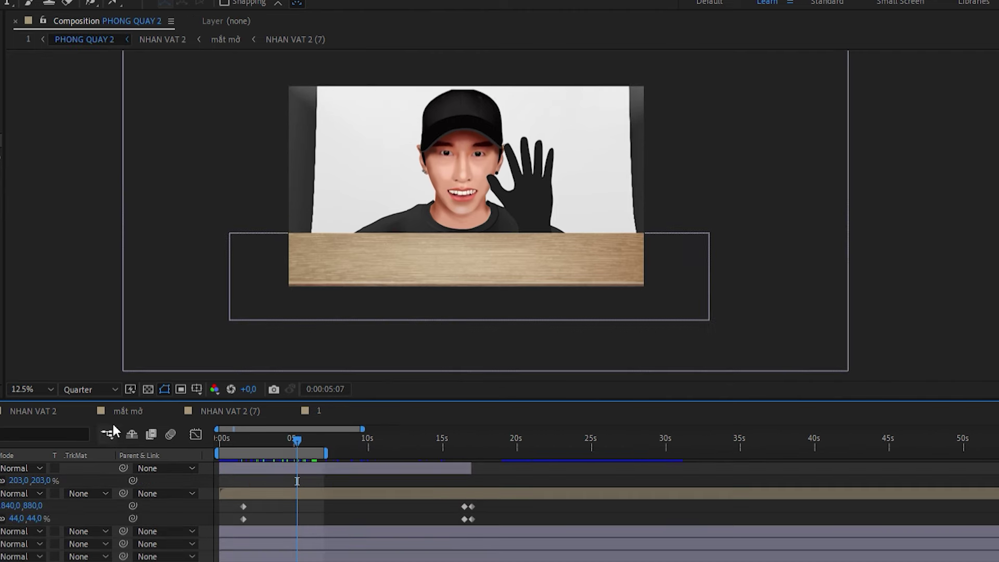
click(1, 208)
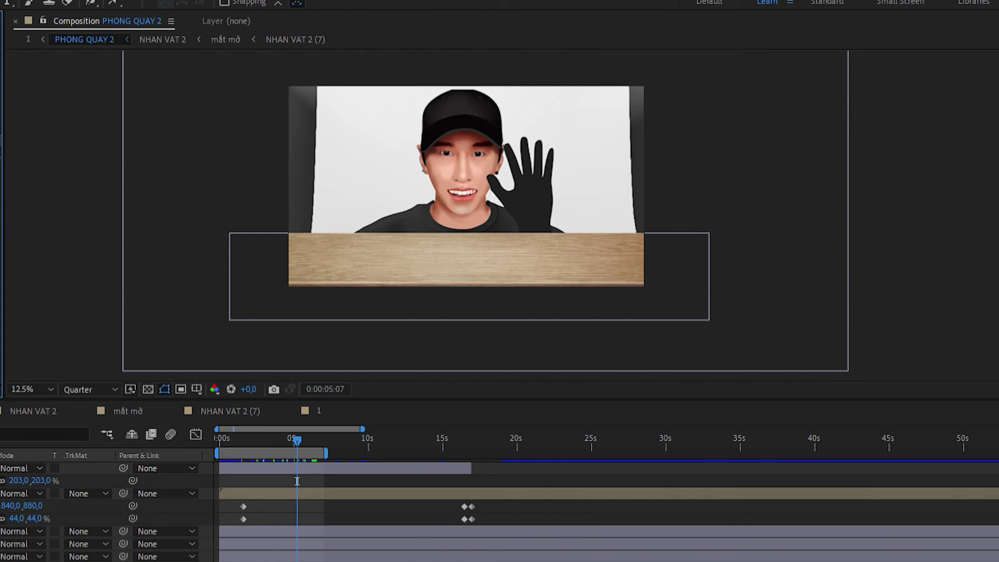
drag(2, 140, 3, 561)
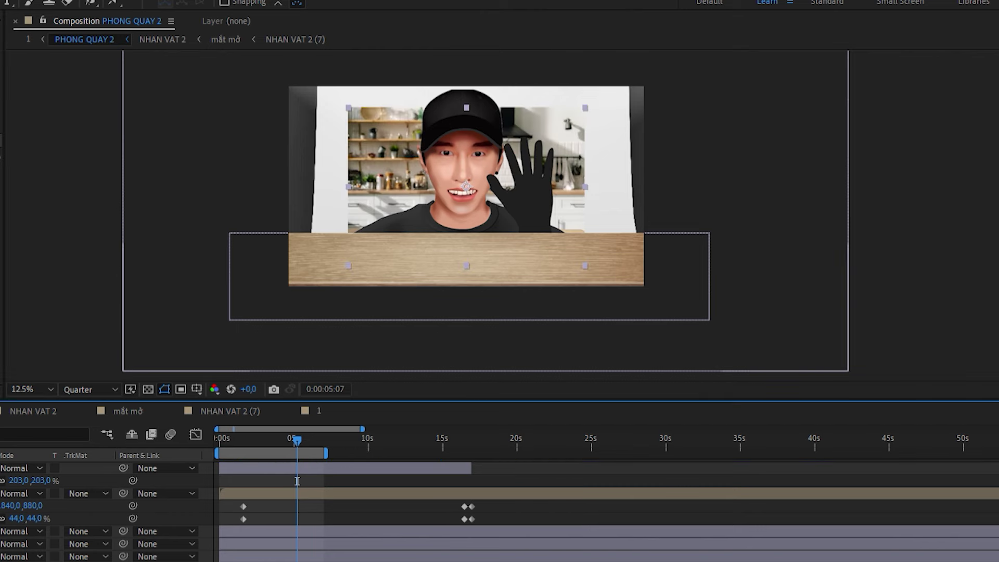
drag(45, 561, 108, 544)
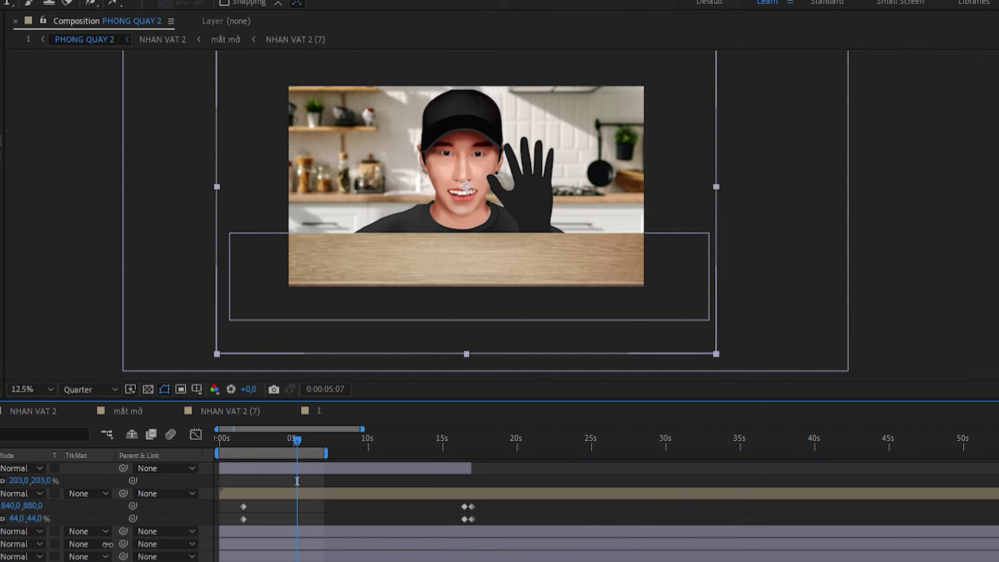
drag(561, 144, 563, 179)
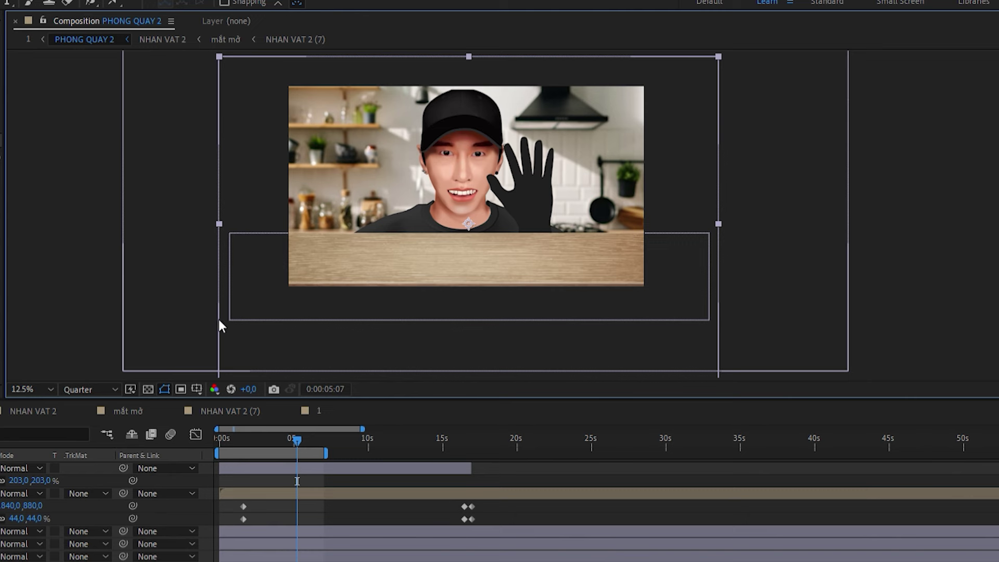
click(1, 555)
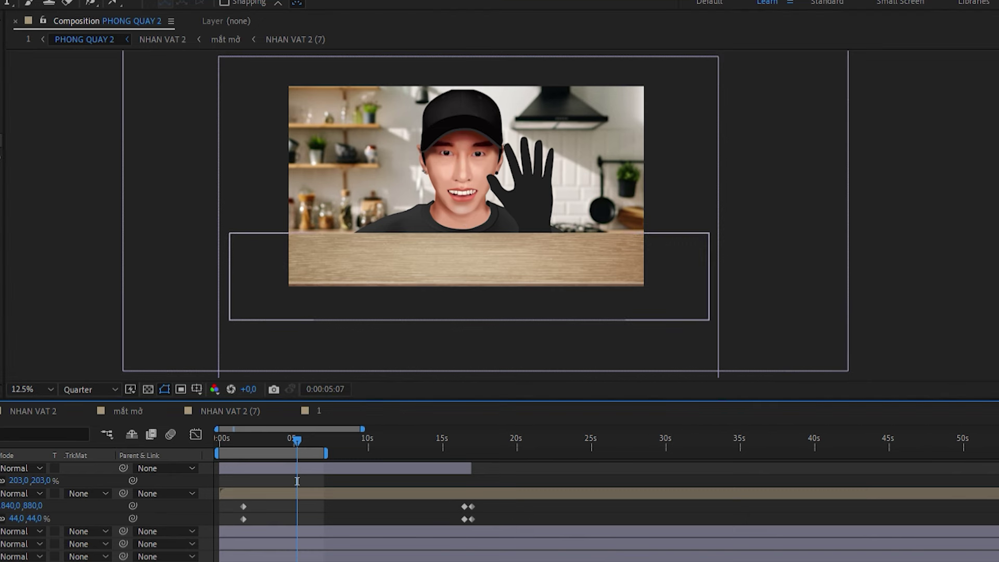
Add the nv chef composition to PHONG QUAY 2, between the wooden table and the existing character layer
click(1, 555)
key(ctrl+alt+shift+v)
key(ctrl+alt+shift+v)
key(ctrl+alt+shift+v)
key(backslash)
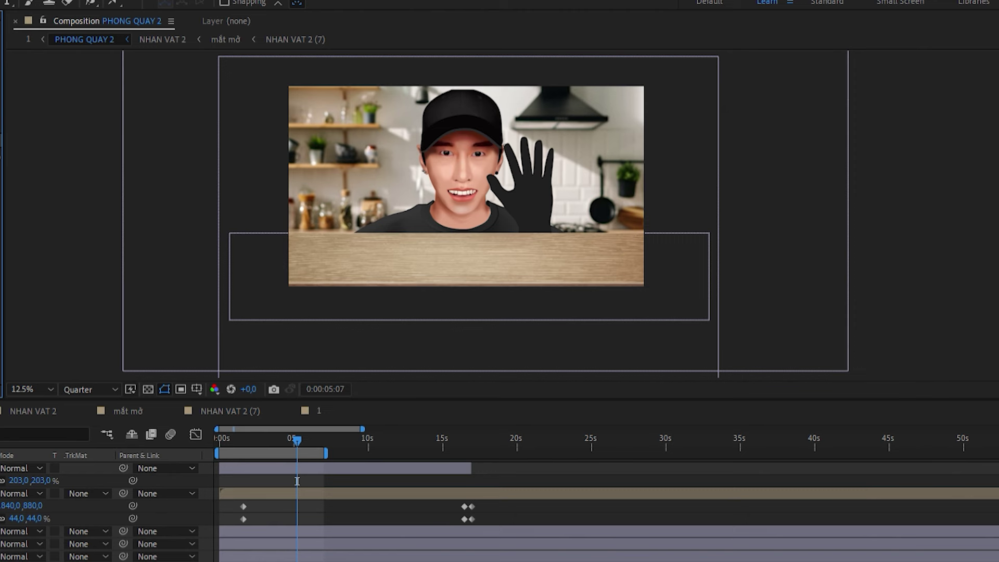
drag(297, 481, 297, 481)
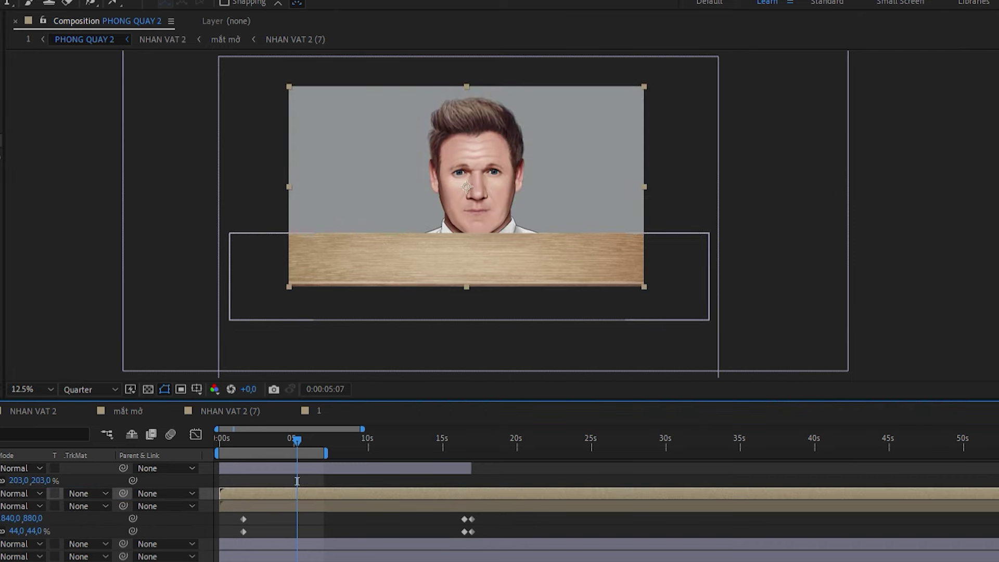
Hide the gray background inside the nv chef composition and return to PHONG QUAY 2 through the main composition
double_click(297, 493)
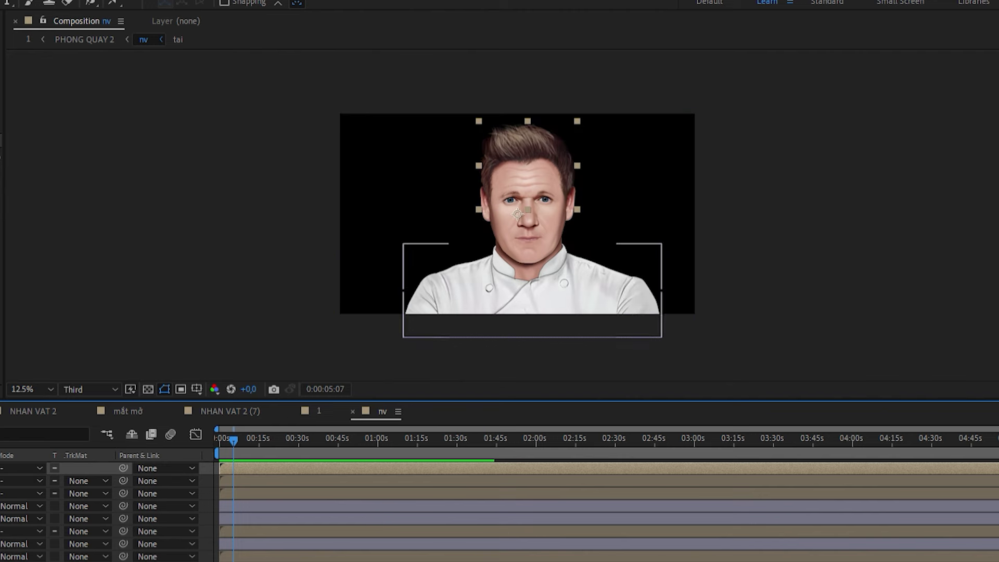
click(313, 408)
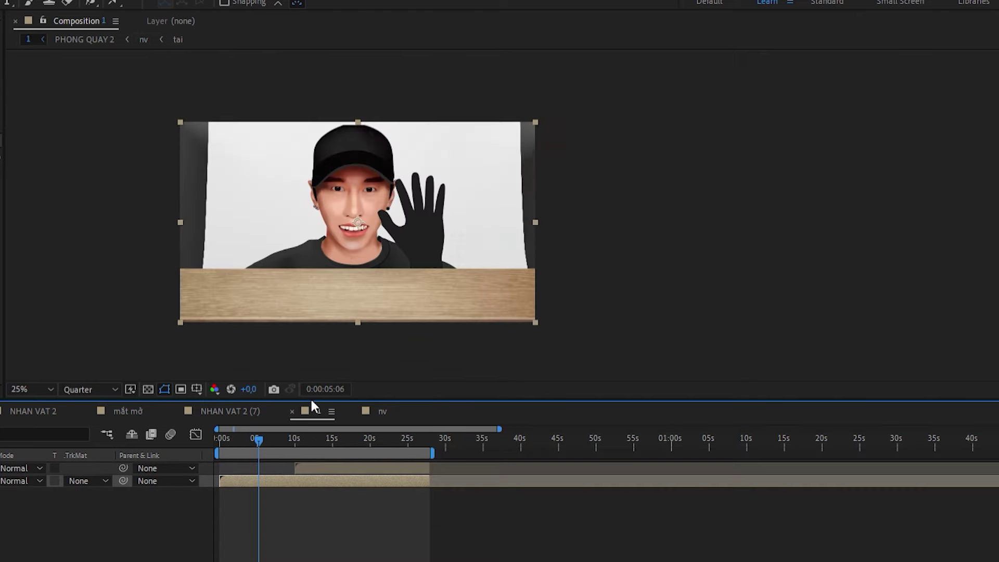
double_click(297, 481)
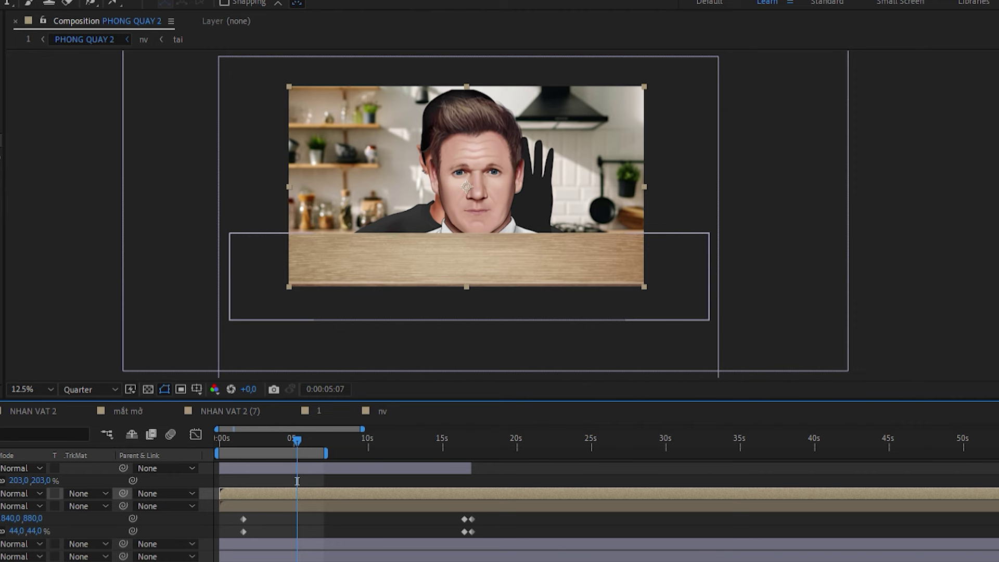
Scale the chef layer to 86% and position it behind the wooden table, in front of the existing character
drag(476, 170, 451, 149)
key(s)
drag(49, 507, 32, 493)
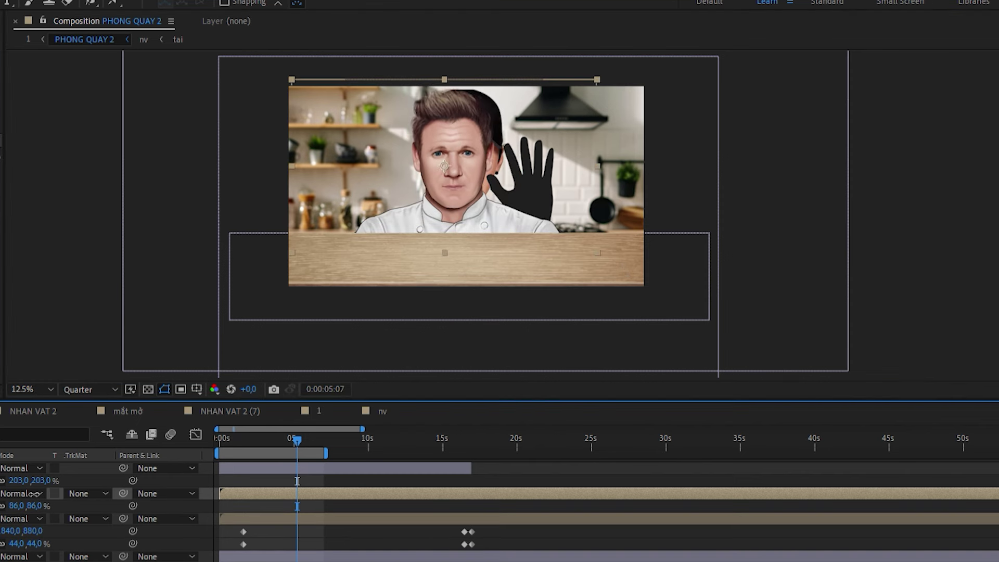
drag(431, 169, 446, 167)
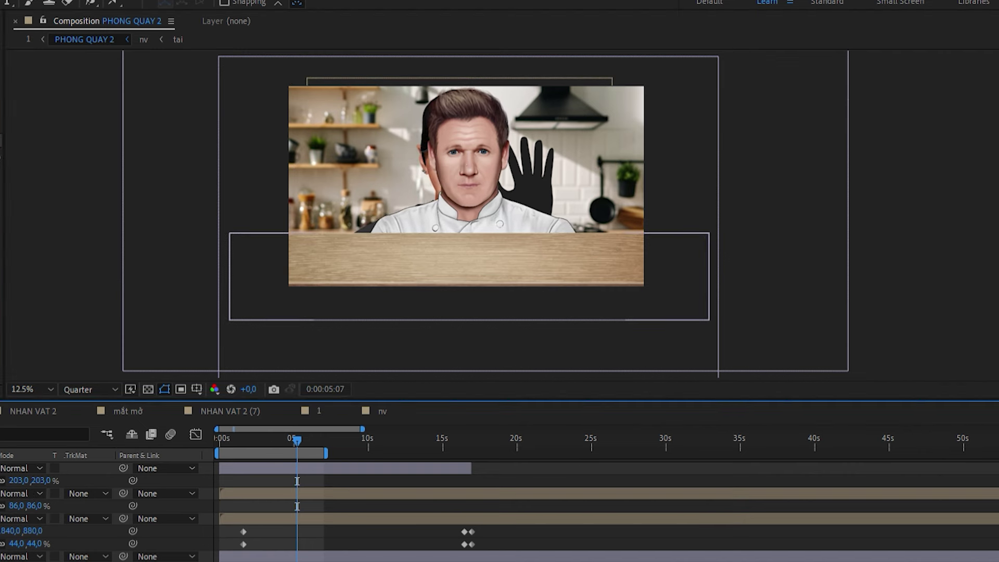
Hide the wooden table and the old character in the cap, then set the chef to 100% scale with his shoulders at the frame's lower edge
scroll(416, 217, up, 2)
scroll(416, 217, down, 4)
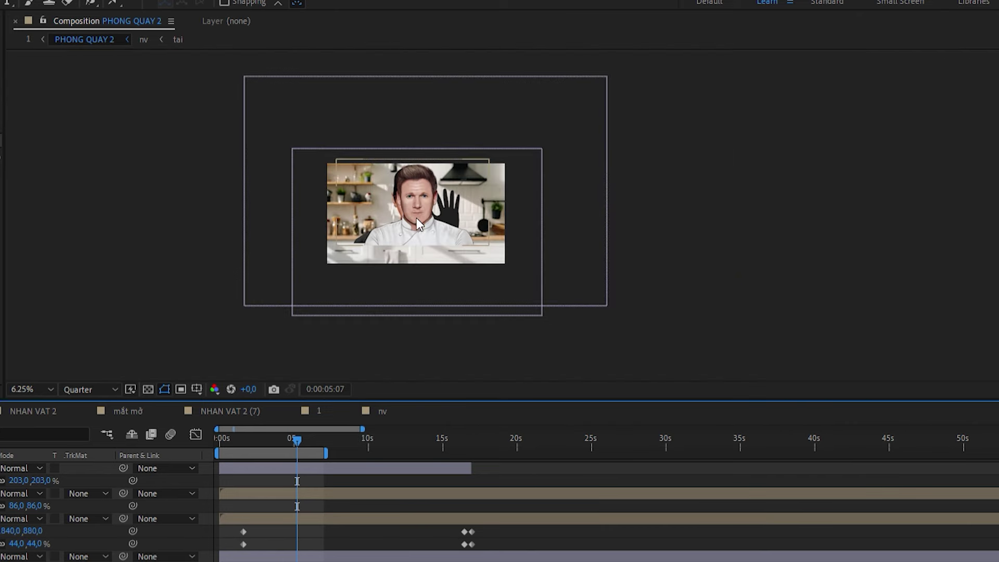
scroll(405, 204, up, 1)
click(410, 245)
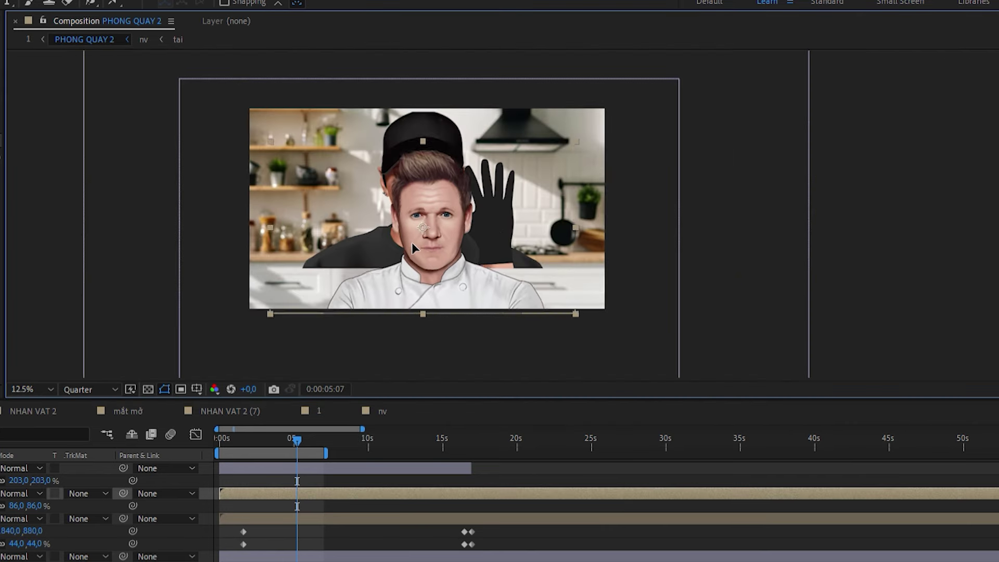
click(37, 504)
text(100)
key(Return)
drag(422, 243, 429, 216)
click(31, 507)
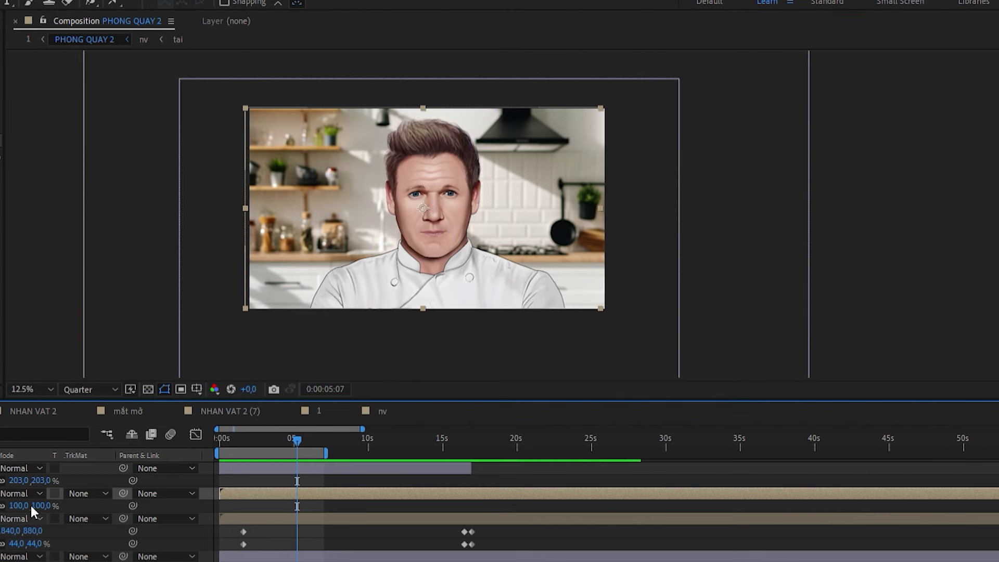
scroll(469, 334, up, 4)
scroll(538, 295, down, 4)
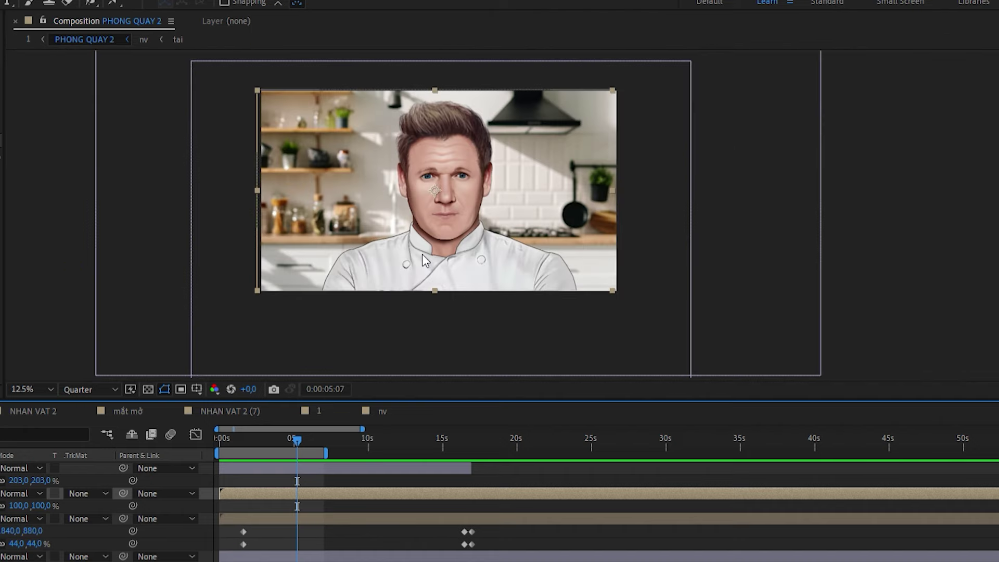
Set the chef layer's scale to 110% and nudge it slightly left to center him in the kitchen
click(44, 506)
text(110)
key(Return)
drag(462, 187, 458, 186)
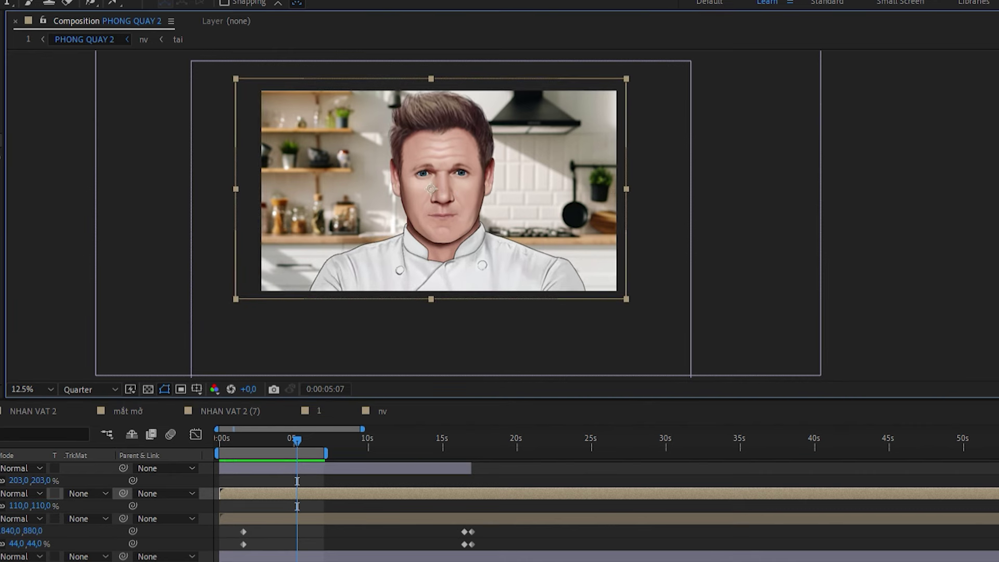
click(647, 557)
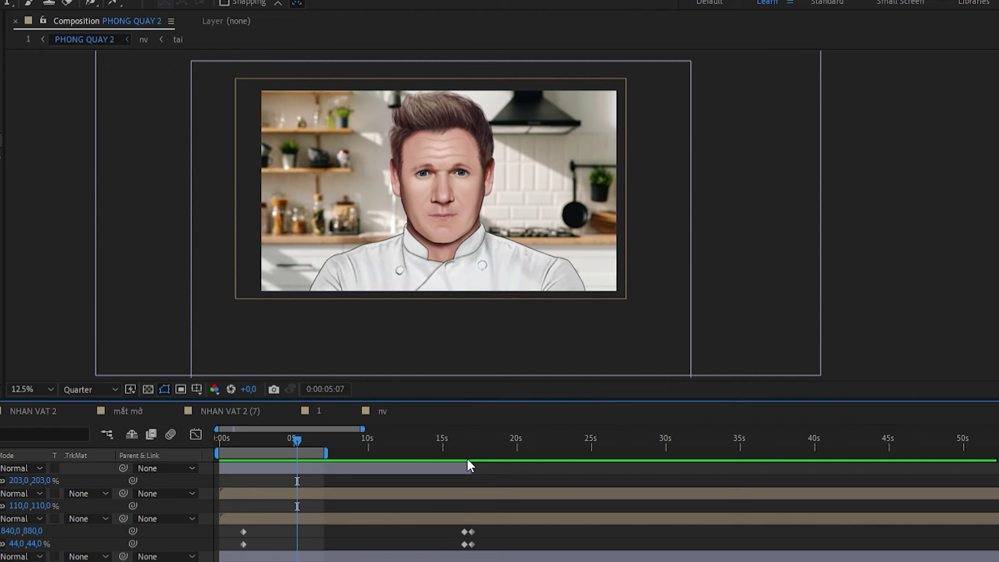
Check the new kitchen shot in composition 1 by scrubbing through its opening seconds
key(equal)
key(equal)
drag(234, 435, 166, 458)
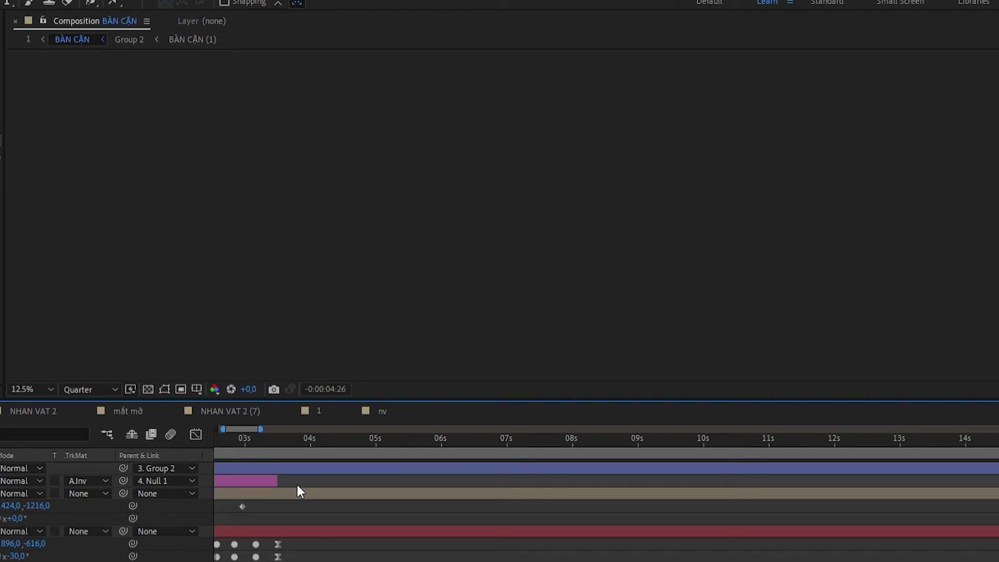
click(314, 401)
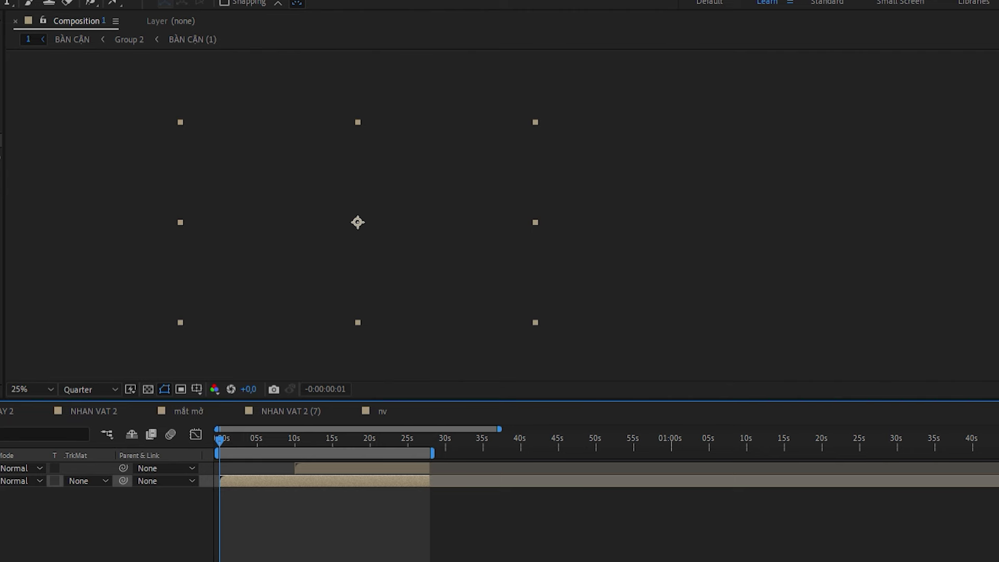
click(227, 428)
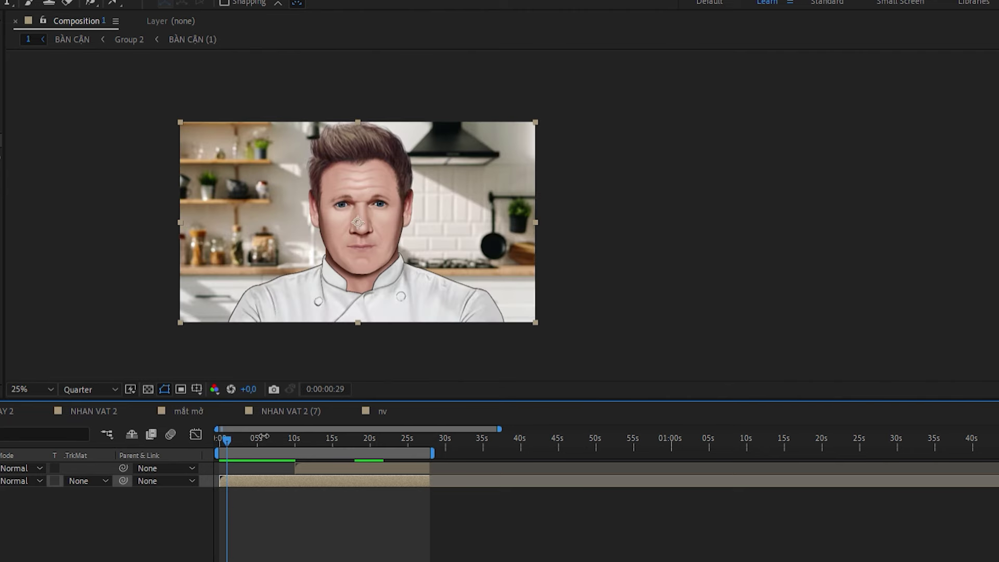
mouse_move(242, 435)
mouse_down()
mouse_move(233, 435)
mouse_move(258, 433)
mouse_up()
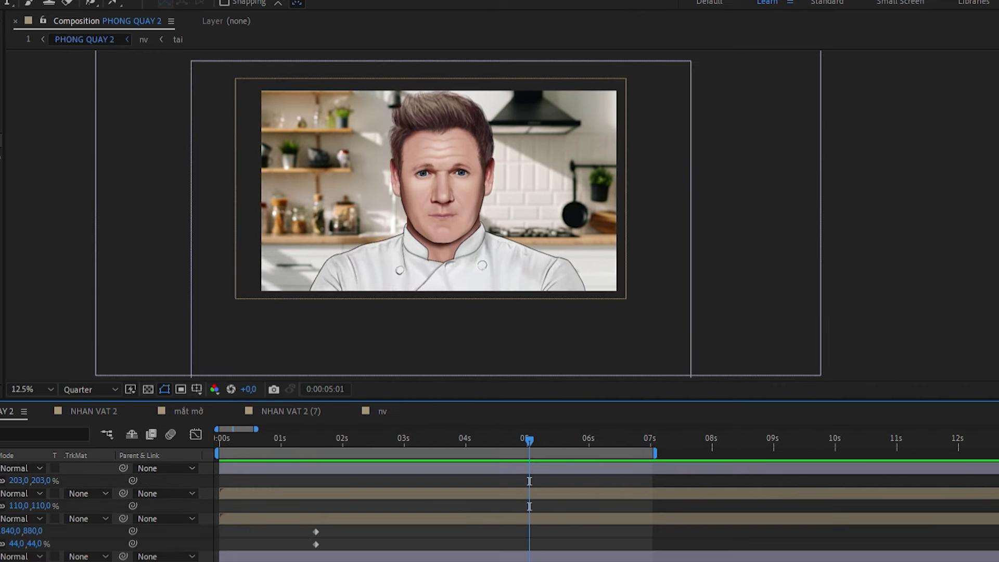
Show the wooden table again in PHONG QUAY 2, scale the chef to 80% and move him up behind it
click(78, 467)
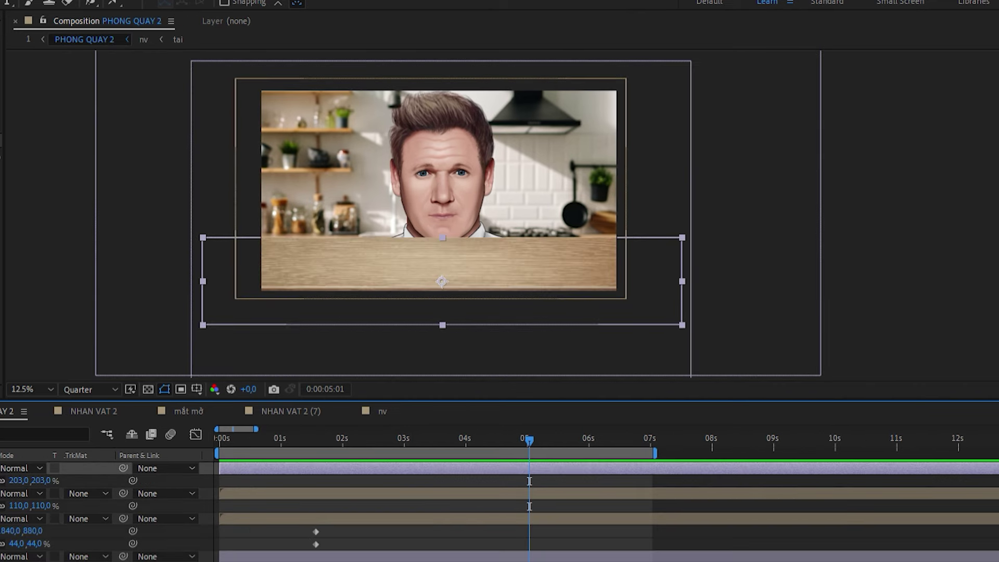
click(3, 493)
click(43, 505)
text(80)
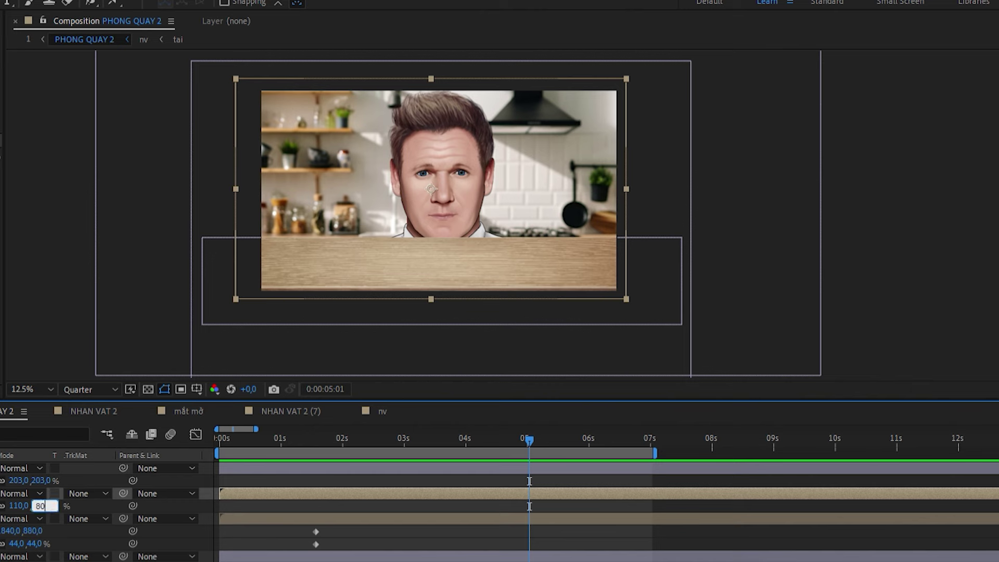
key(Return)
click(429, 145)
drag(428, 136, 428, 134)
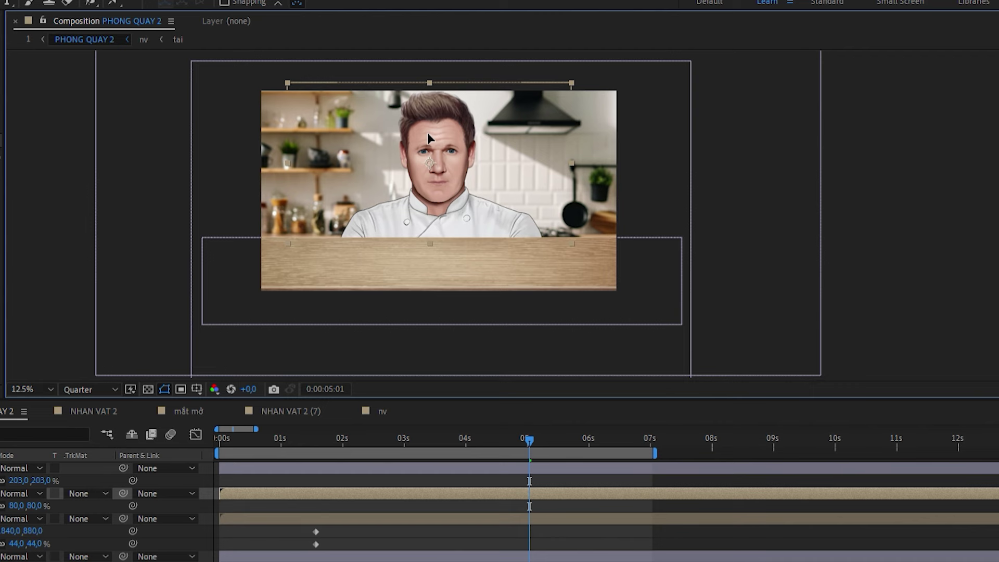
Set the chef layer's scale back to 100% and reposition it within the kitchen frame
click(39, 506)
key(shift+Up)
key(shift+Up)
mouse_move(454, 137)
mouse_down()
mouse_move(455, 167)
mouse_move(456, 151)
mouse_up()
Lower the wooden table so more of the chef's chest shows, and nudge the chef slightly down behind it
click(3, 468)
drag(456, 244, 455, 267)
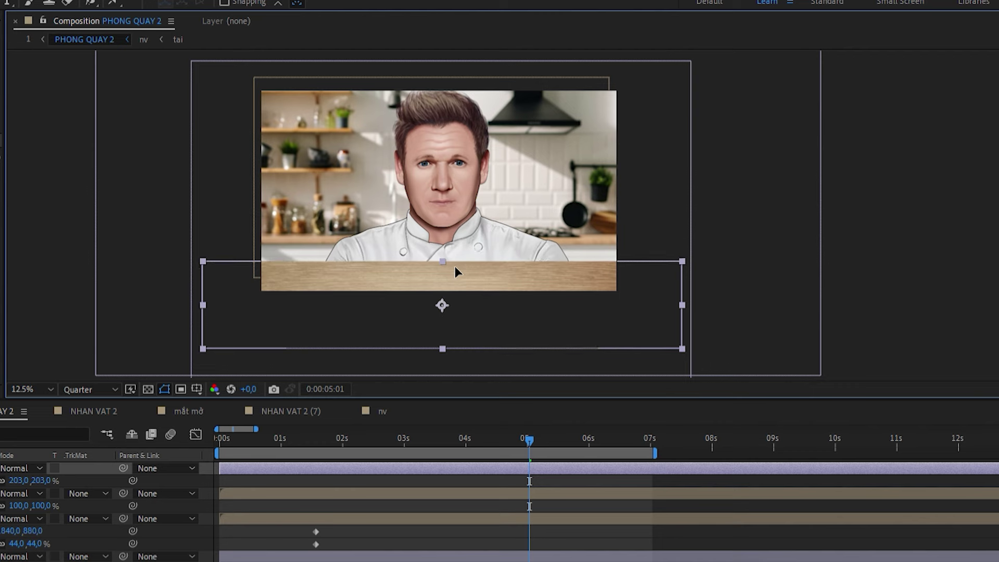
drag(446, 167, 445, 172)
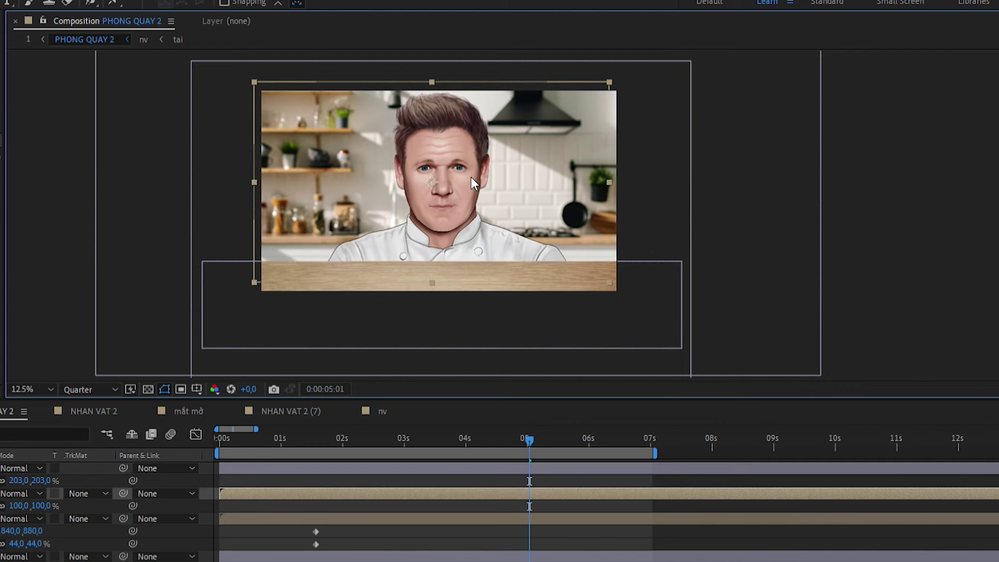
click(879, 187)
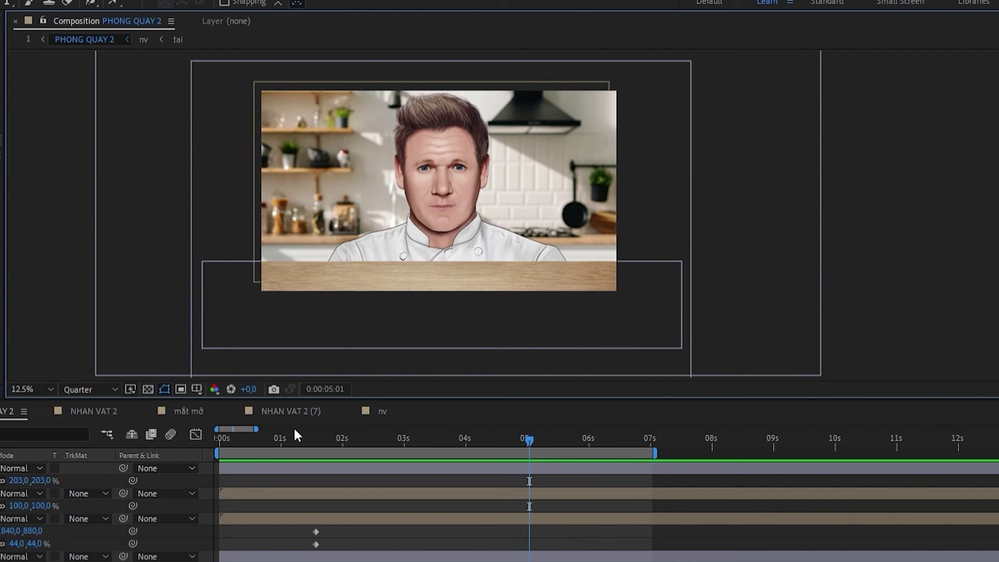
Scrub through composition 1, then try moving the gloved knife hand over the cutting board in BÀN CẬN and undo the move
drag(244, 428, 222, 431)
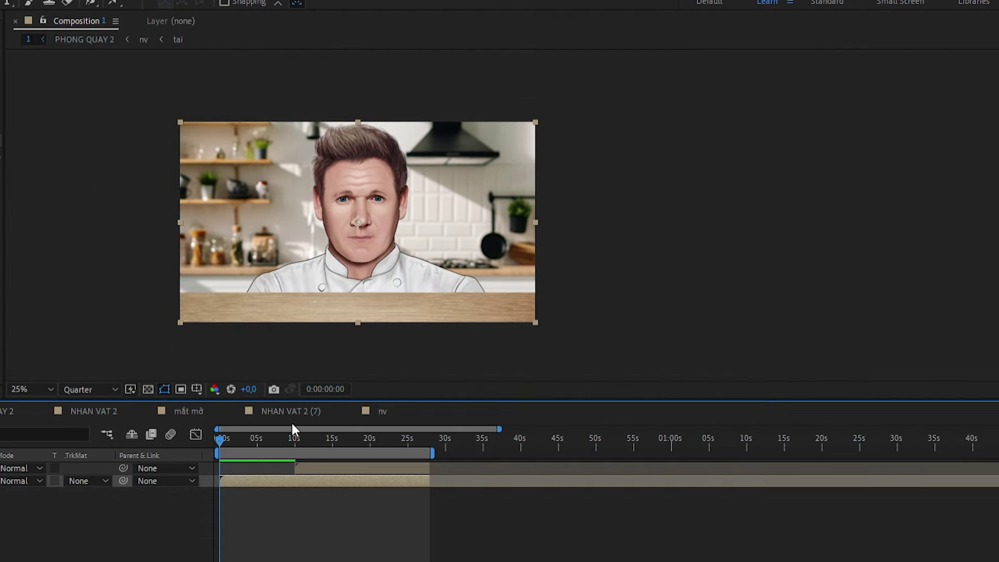
drag(220, 430, 328, 427)
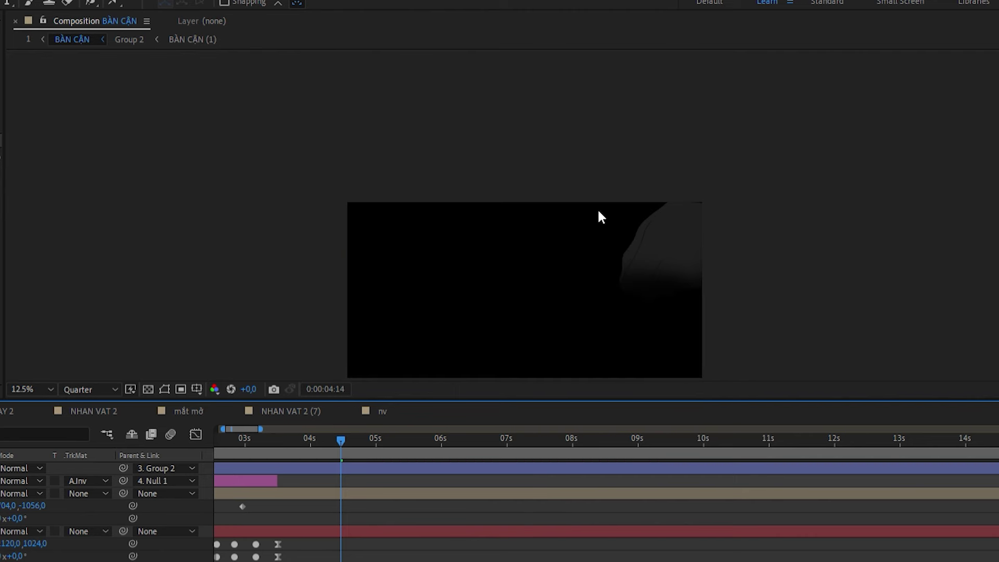
drag(653, 232, 500, 270)
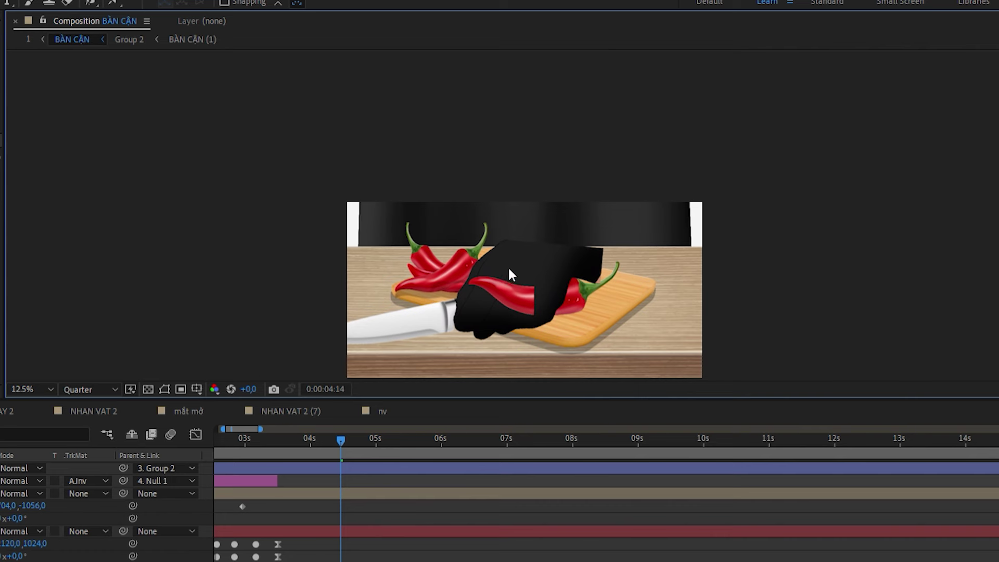
key(ctrl+z)
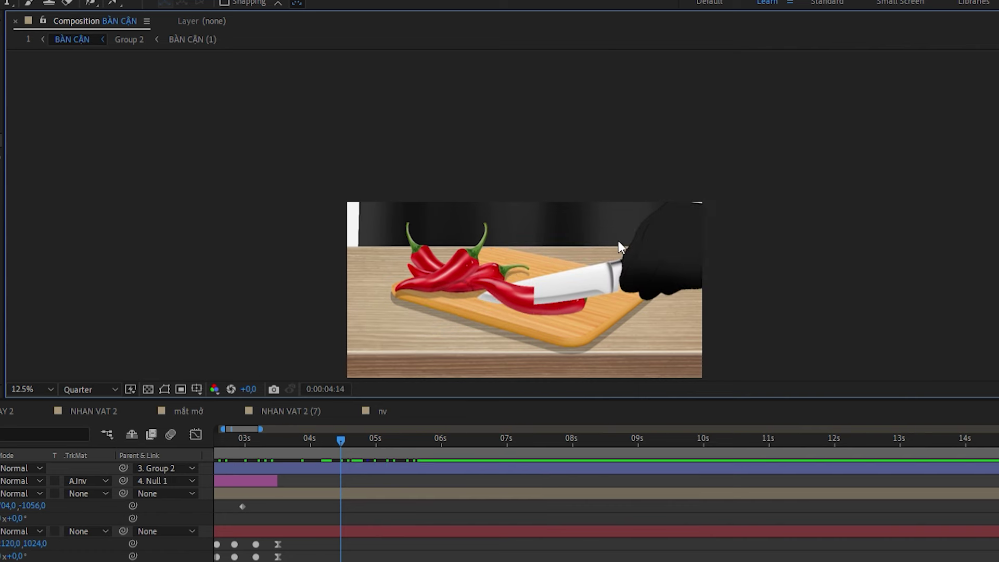